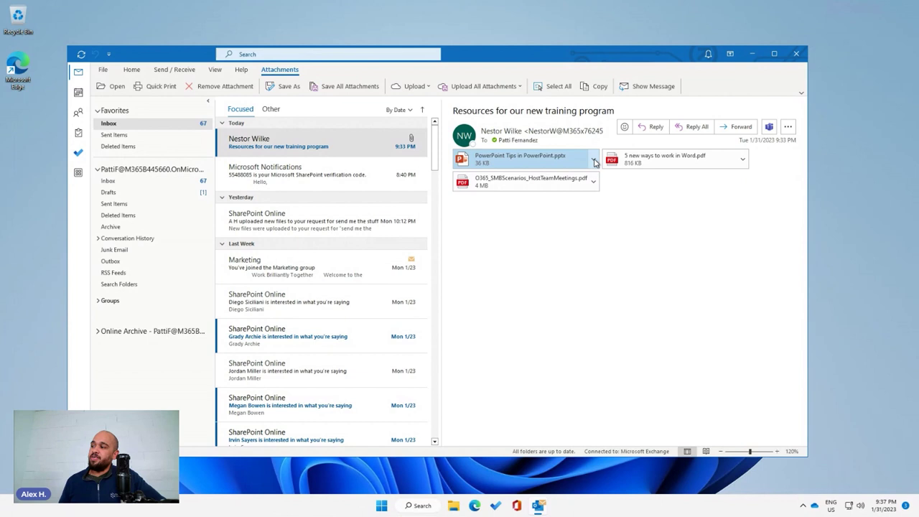
- Upload the 'PowerPoint Tips in PowerPoint.pptx' attachment to OneDrive - Contoso from its attachment menu
{"action": "left_click", "coordinate": [593, 159]}
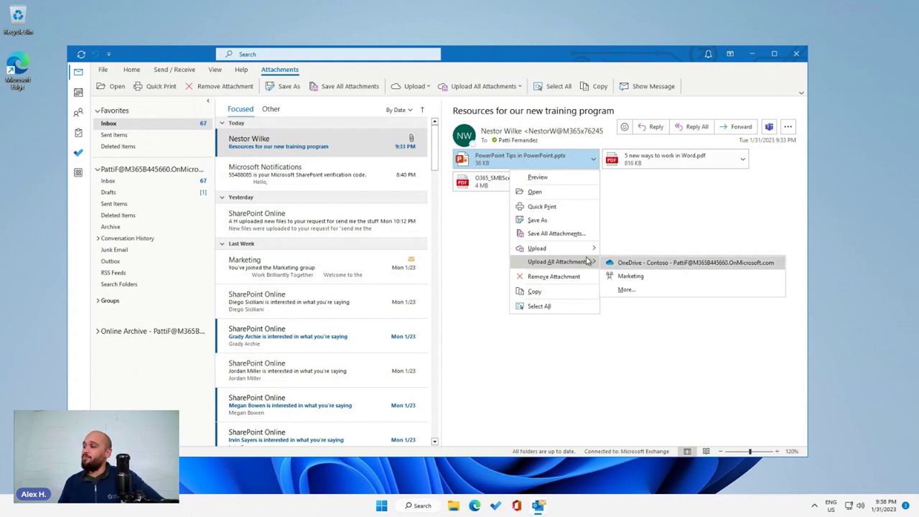
{"action": "mouse_move", "coordinate": [546, 248]}
{"action": "left_click", "coordinate": [659, 251]}
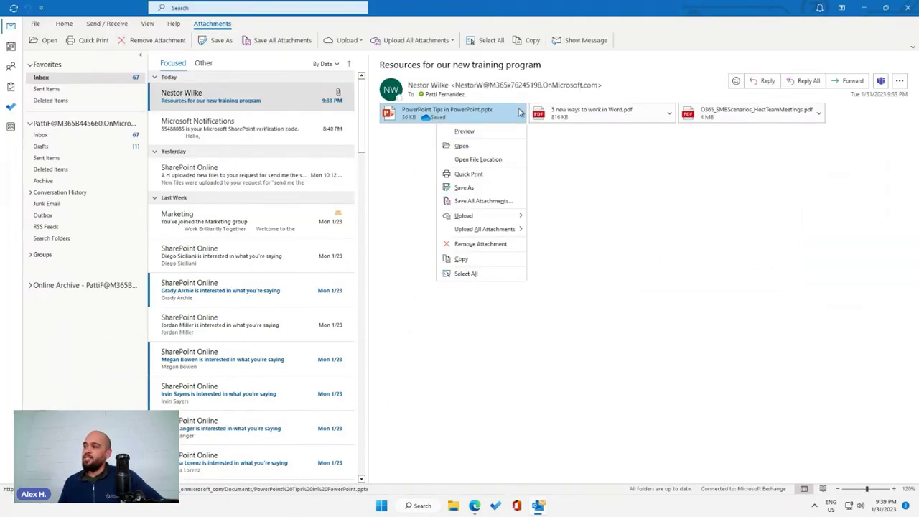
- Find the saved PowerPoint Tips file in OneDrive - Contoso and online, then return to web Outlook
{"action": "left_click", "coordinate": [509, 165]}
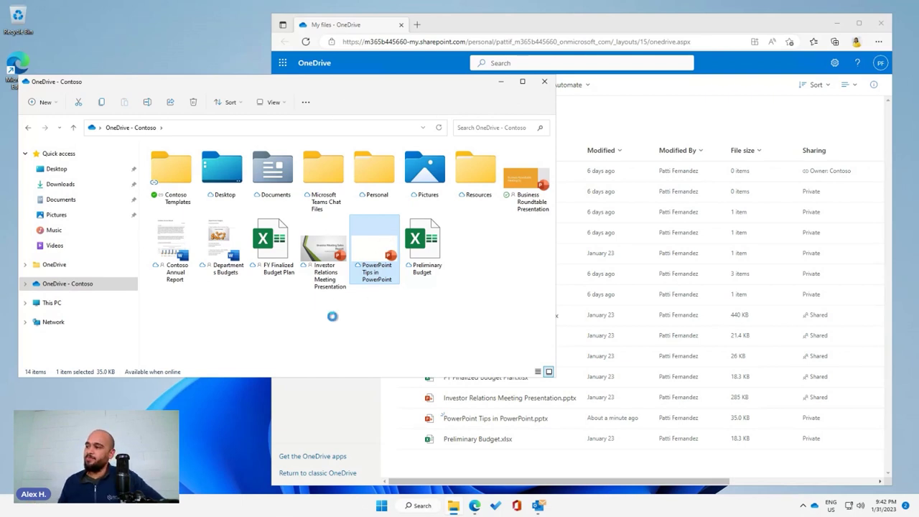
{"action": "left_click", "coordinate": [345, 402]}
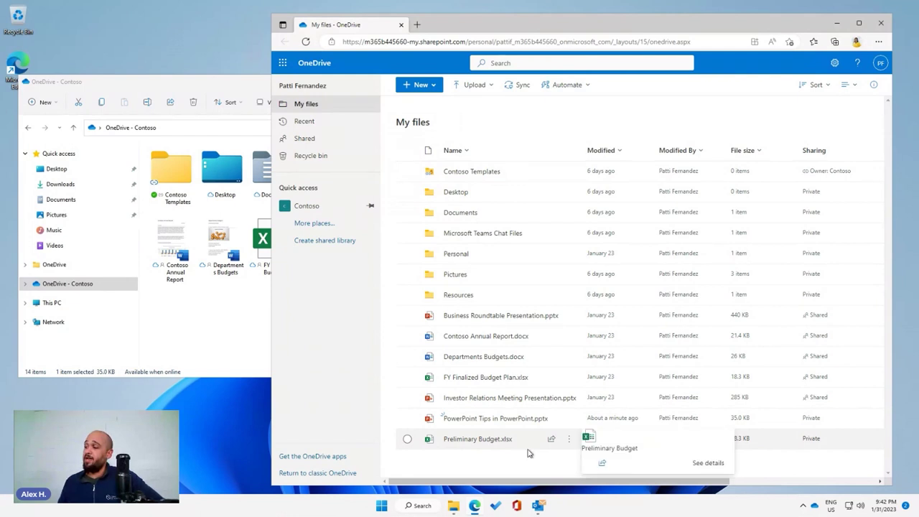
{"action": "left_click", "coordinate": [466, 425]}
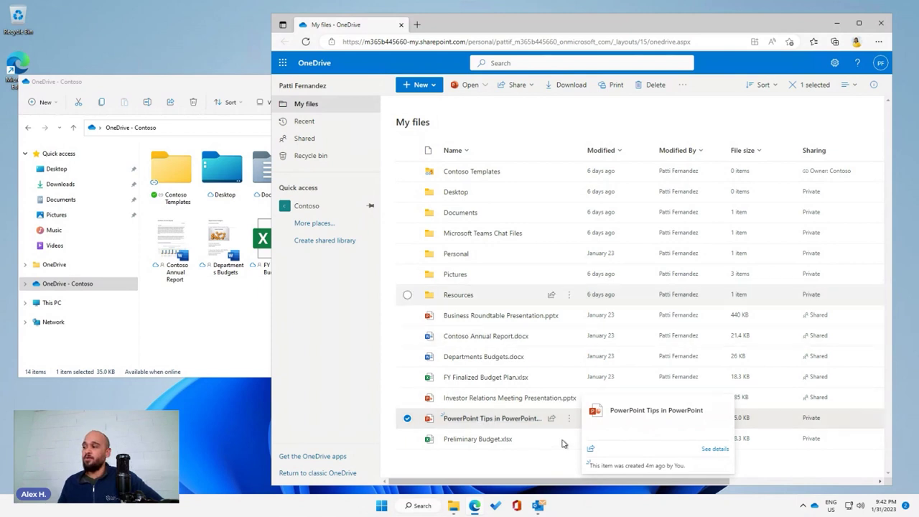
{"action": "left_click", "coordinate": [219, 311]}
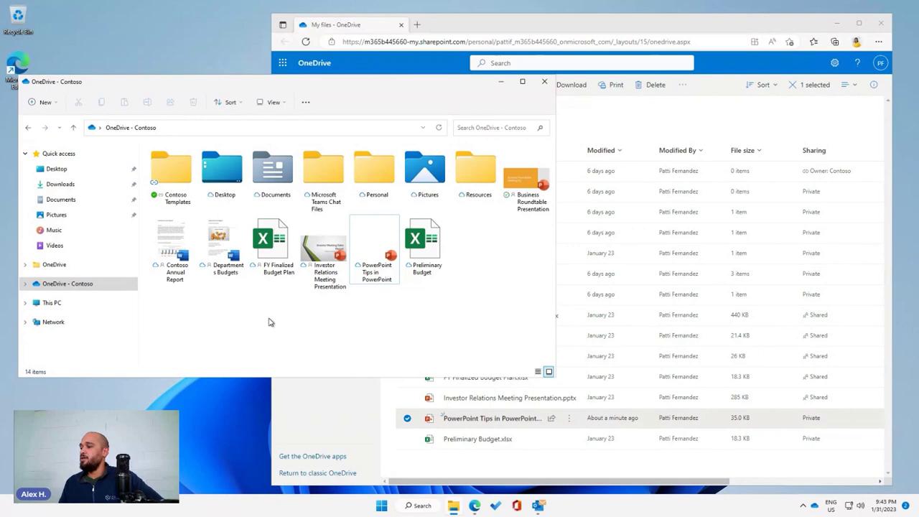
{"action": "left_click", "coordinate": [537, 506]}
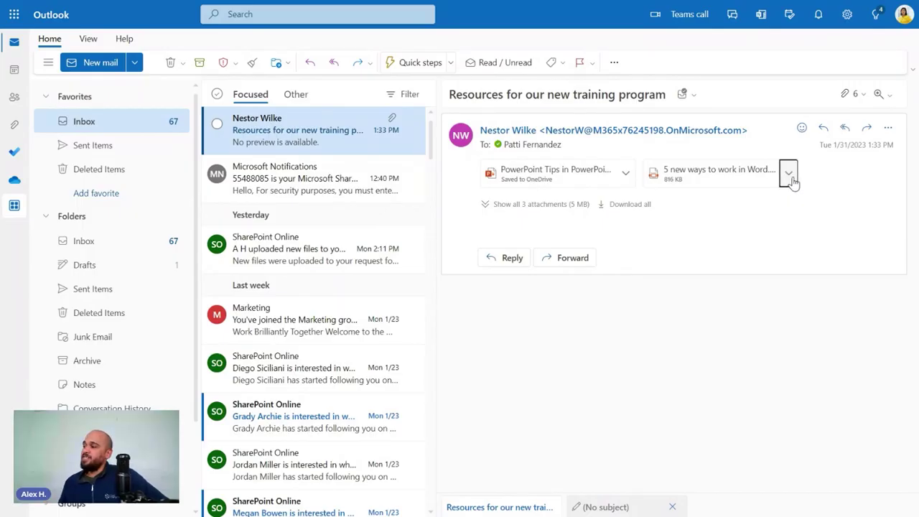
- Save the Word tips PDF attachment to OneDrive - Contoso from web Outlook's attachment menu
{"action": "left_click", "coordinate": [787, 174]}
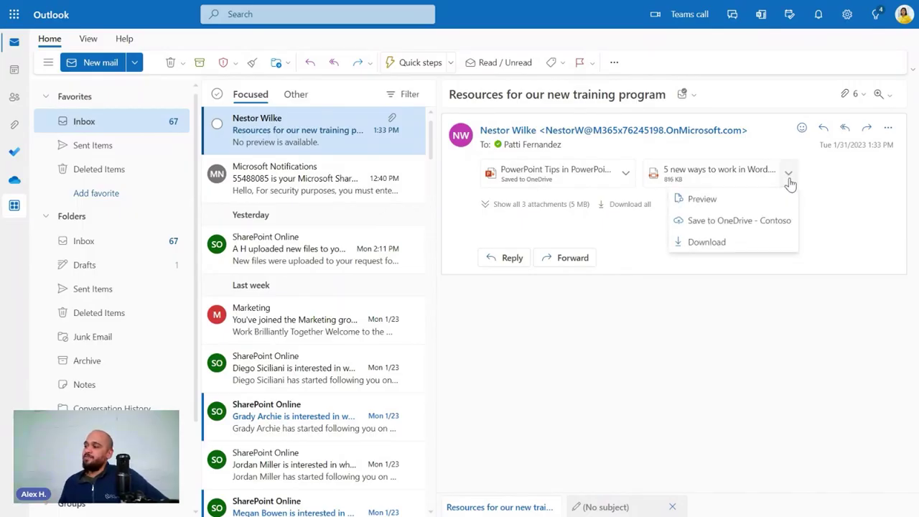
{"action": "left_click", "coordinate": [745, 228]}
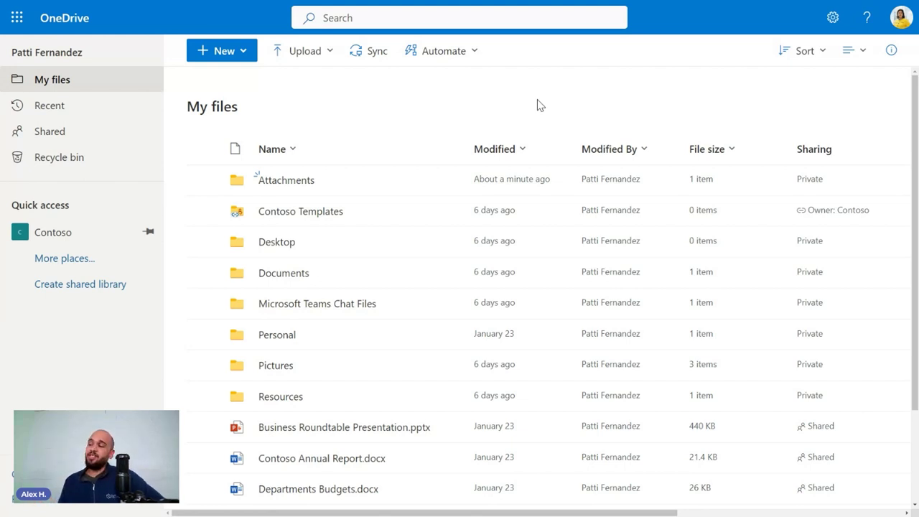
{"action": "mouse_move", "coordinate": [286, 180]}
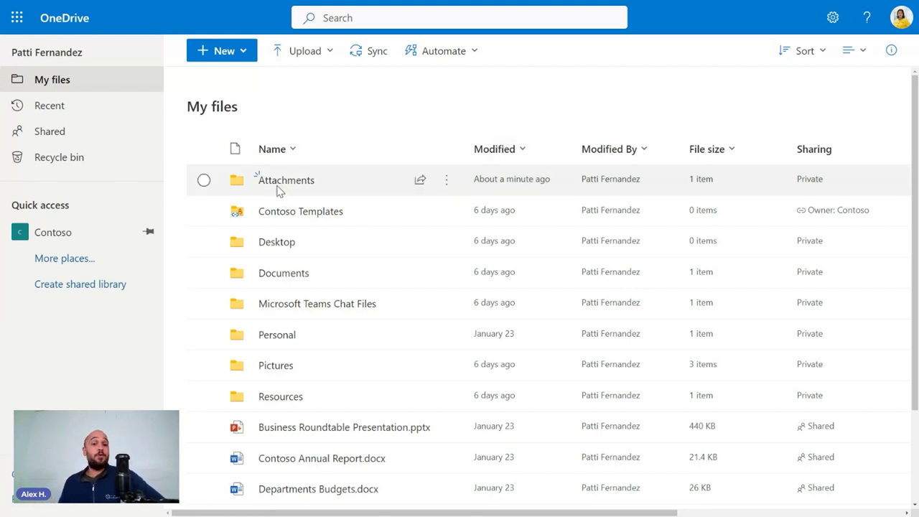
- Open the Attachments folder in OneDrive My files to find '5 new ways to work in Word.pdf'
{"action": "left_click", "coordinate": [287, 189]}
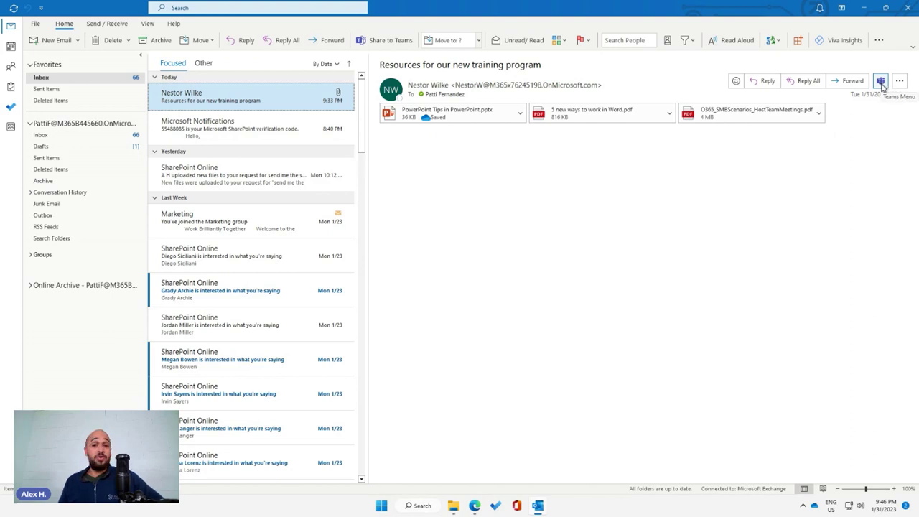
{"action": "left_click", "coordinate": [882, 84]}
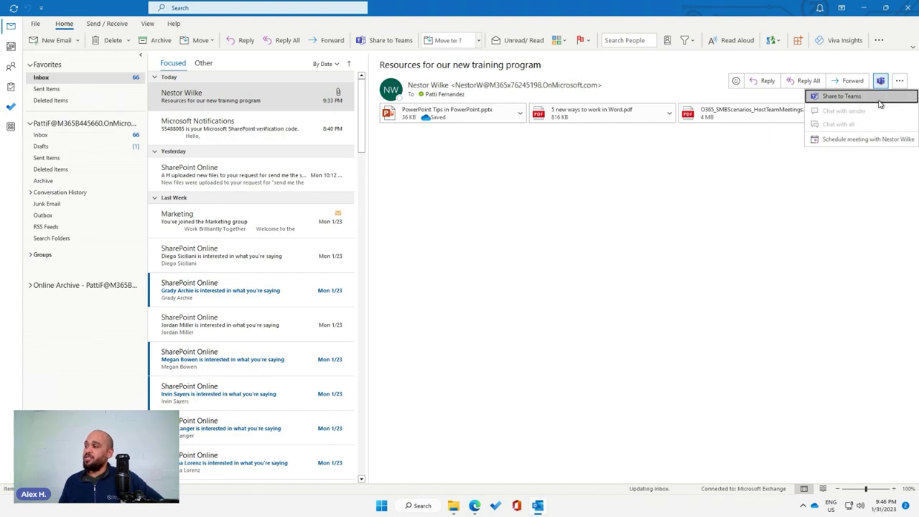
{"action": "left_click", "coordinate": [881, 98]}
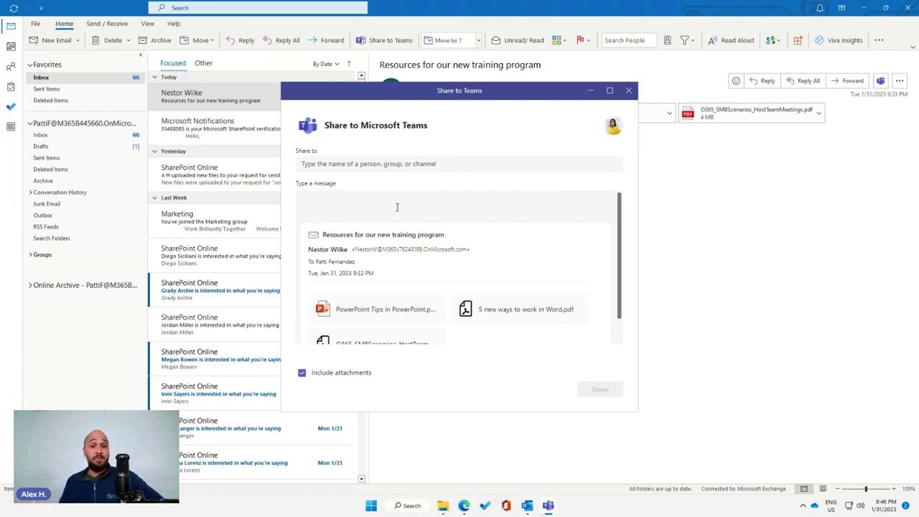
- Share the email with attachments included to the Contoso > General channel
{"action": "scroll", "coordinate": [371, 206], "scroll_direction": "down", "scroll_amount": 2}
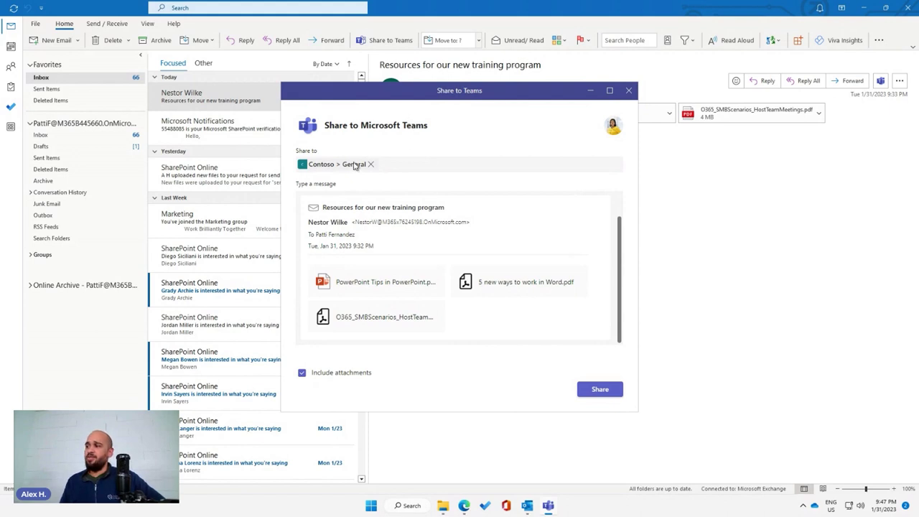
{"action": "left_click", "coordinate": [596, 391]}
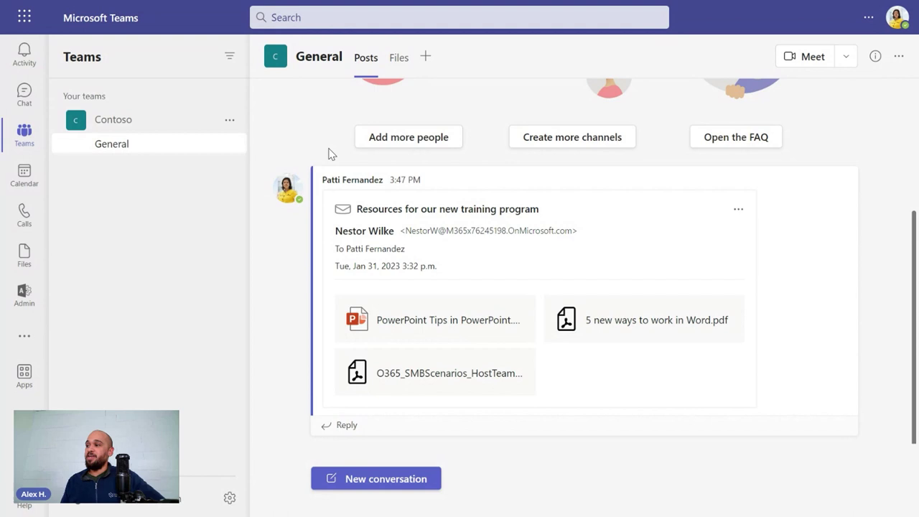
{"action": "mouse_move", "coordinate": [532, 287]}
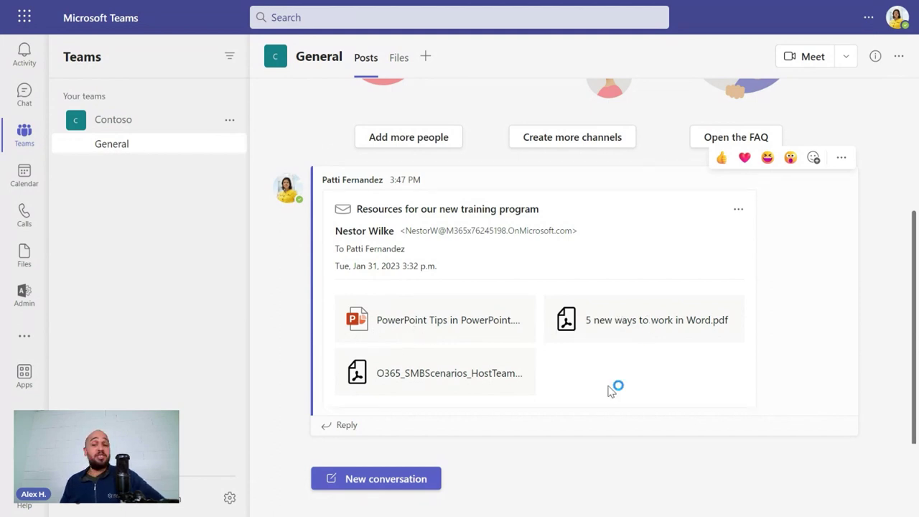
- Preview the shared email card in the General channel, then close the preview
{"action": "left_click", "coordinate": [422, 228]}
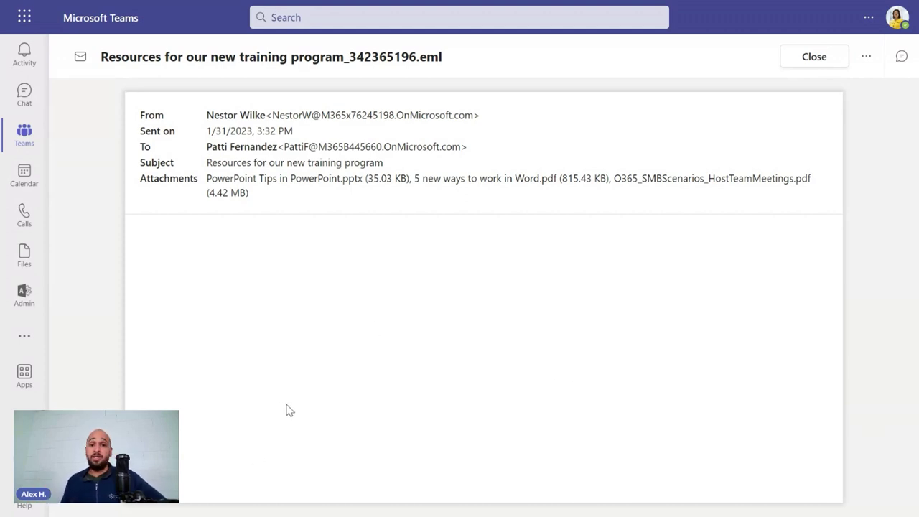
{"action": "key", "text": "Escape"}
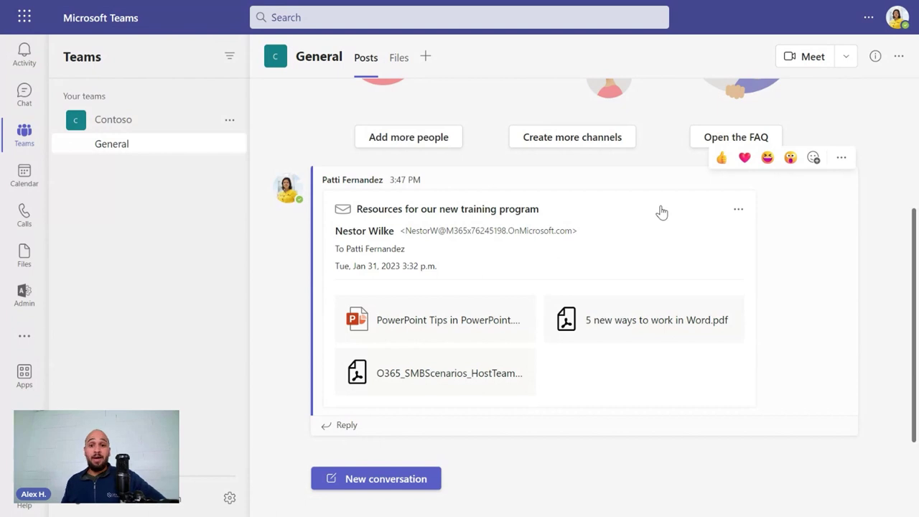
- Open the General channel's Files and select the email plus its three attachments
{"action": "left_click", "coordinate": [405, 68]}
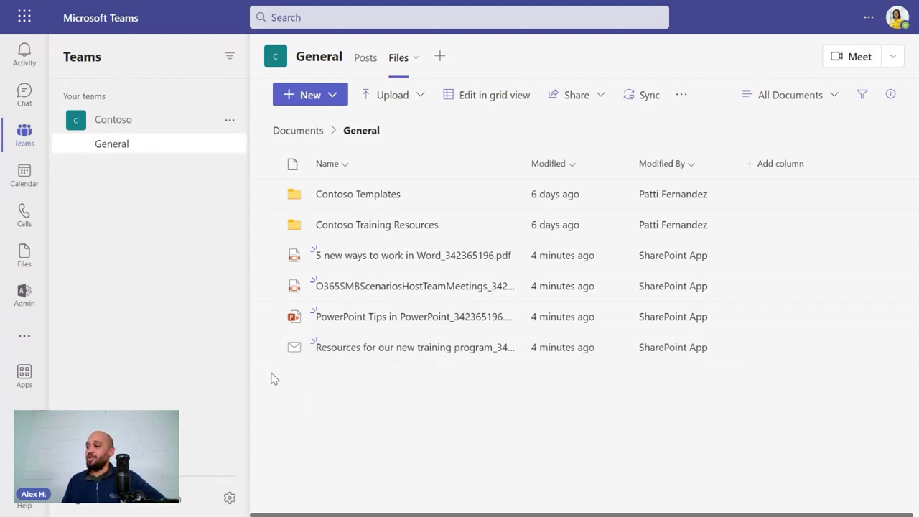
{"action": "left_click", "coordinate": [268, 256]}
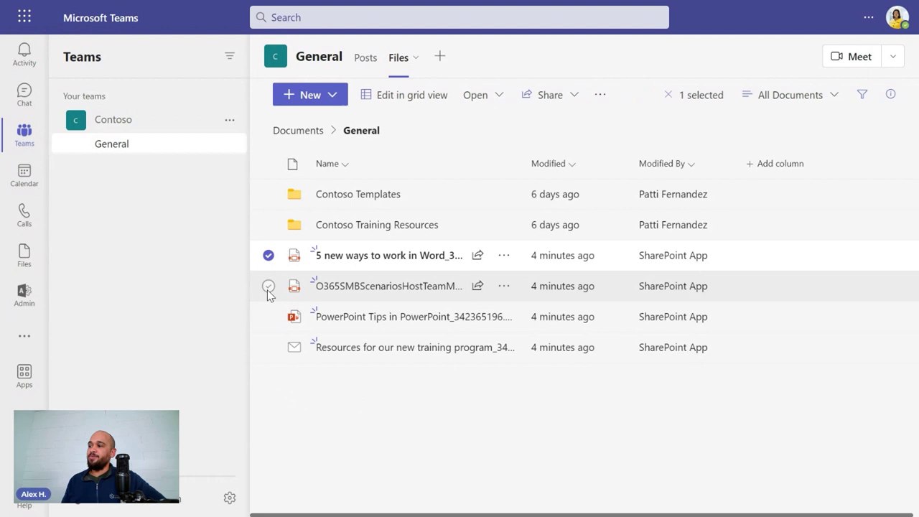
{"action": "left_click", "coordinate": [268, 287]}
{"action": "left_click", "coordinate": [268, 316]}
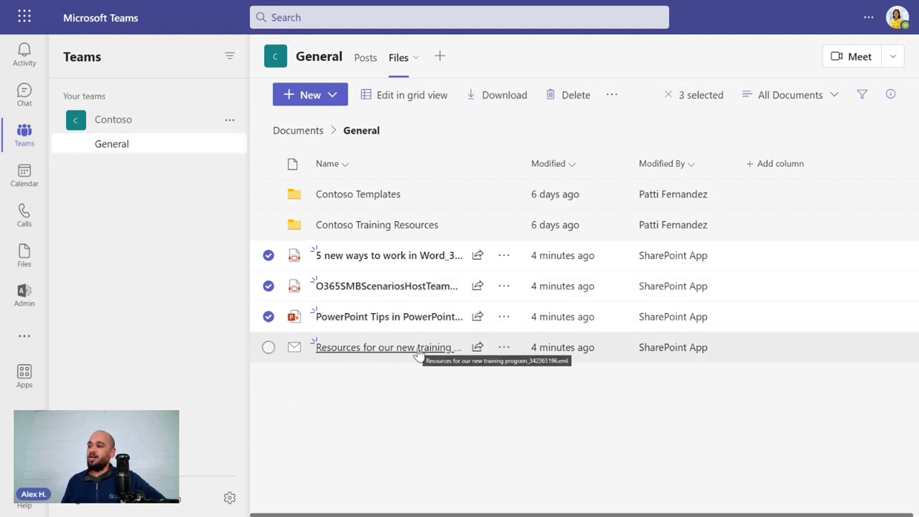
{"action": "left_click", "coordinate": [268, 348]}
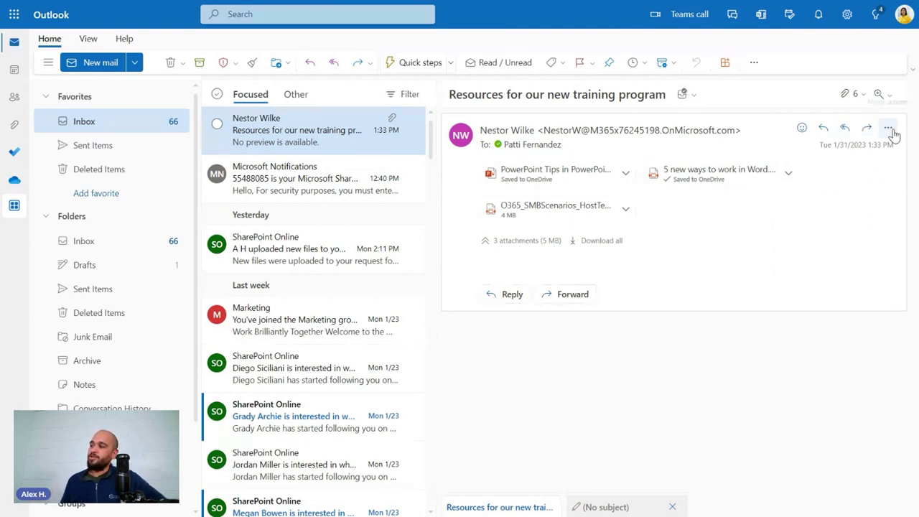
- Share the email and attachments to a contact's Teams chat with the note 'Check this out!'
{"action": "left_click", "coordinate": [887, 128]}
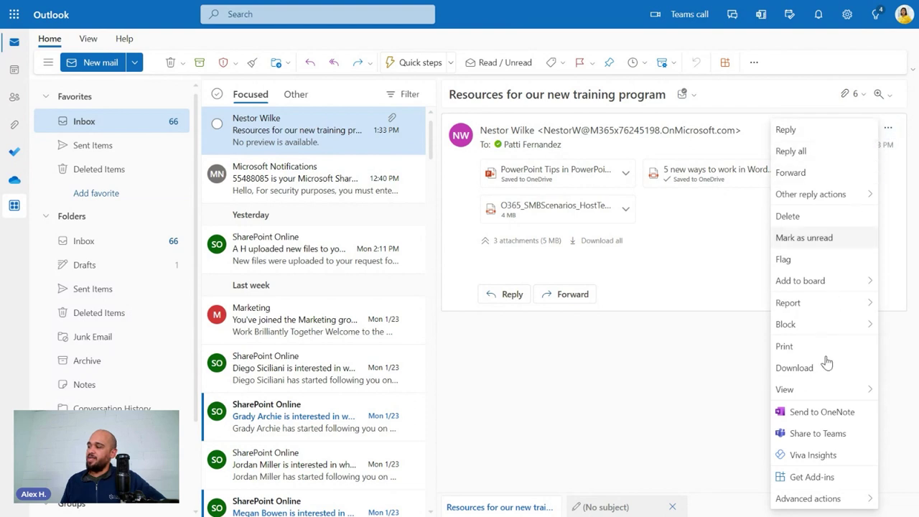
{"action": "left_click", "coordinate": [852, 435]}
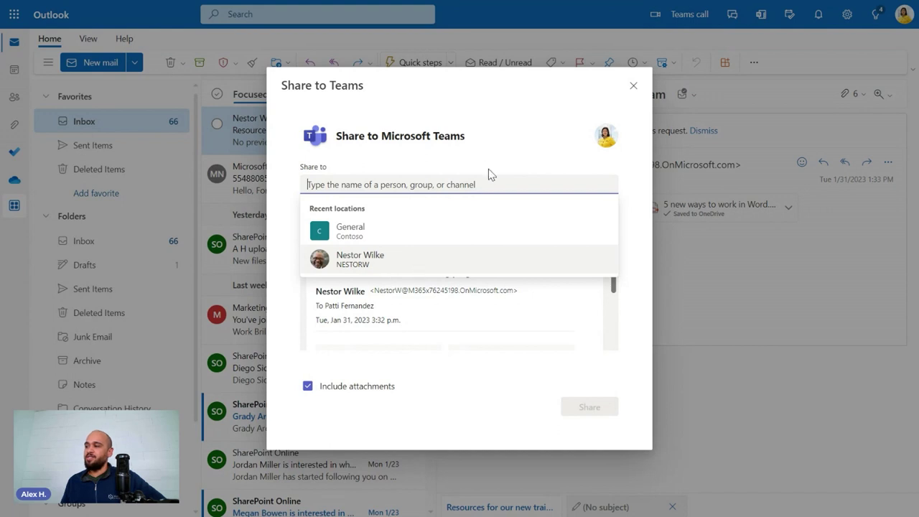
{"action": "left_click", "coordinate": [373, 259]}
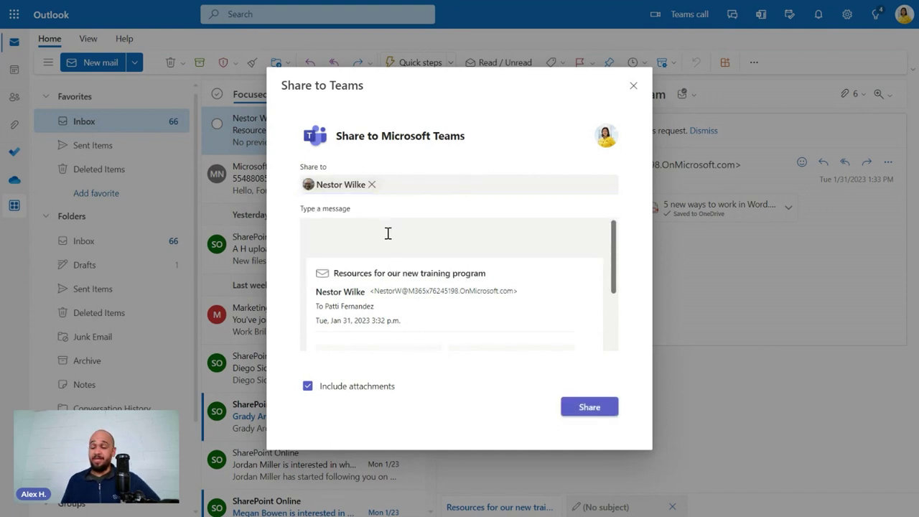
{"action": "type", "text": "Check"}
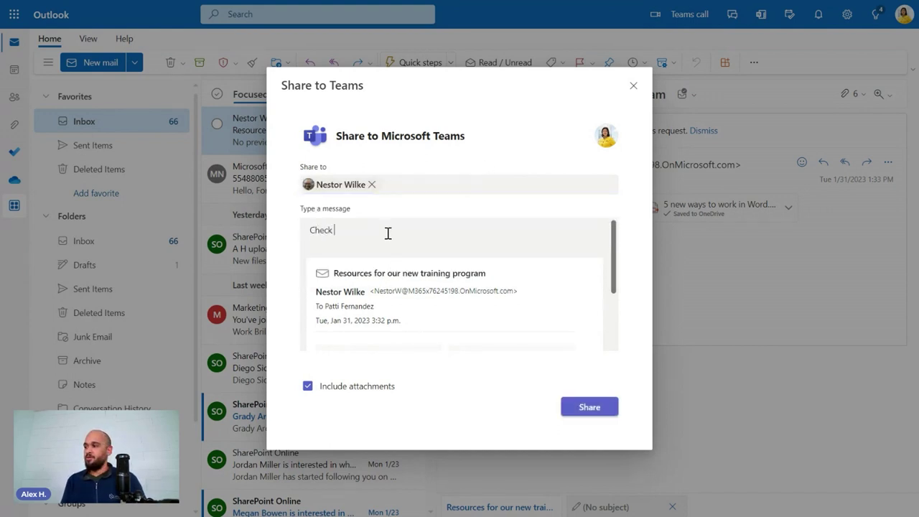
{"action": "type", "text": " this out!"}
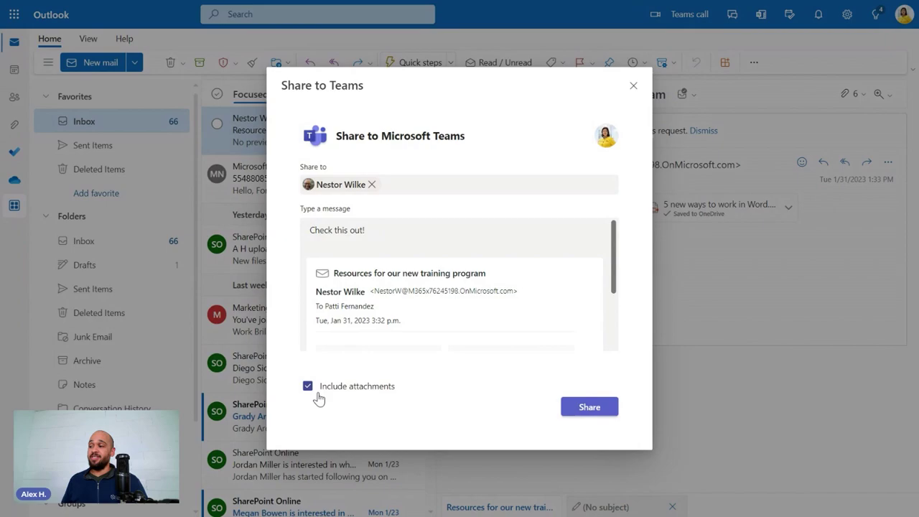
{"action": "left_click", "coordinate": [607, 415]}
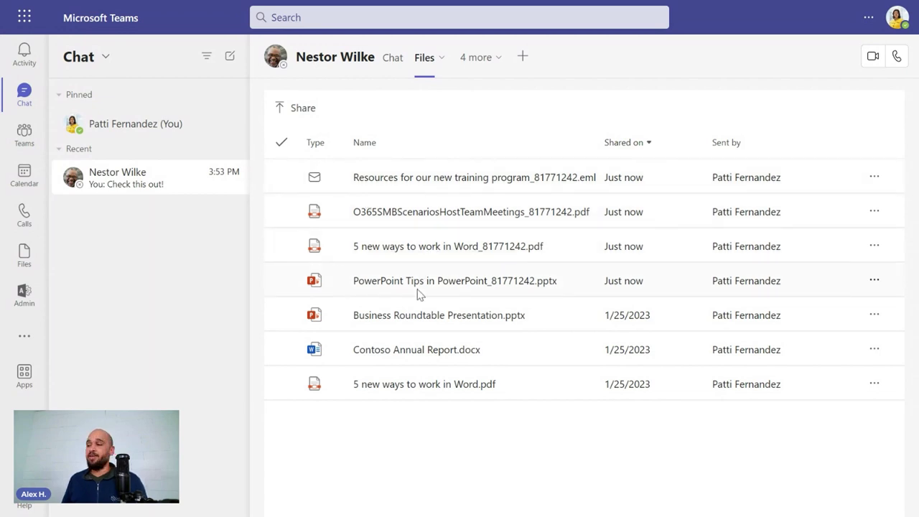
- Open the options menu for the shared email file in the chat's Files tab
{"action": "left_click", "coordinate": [876, 178]}
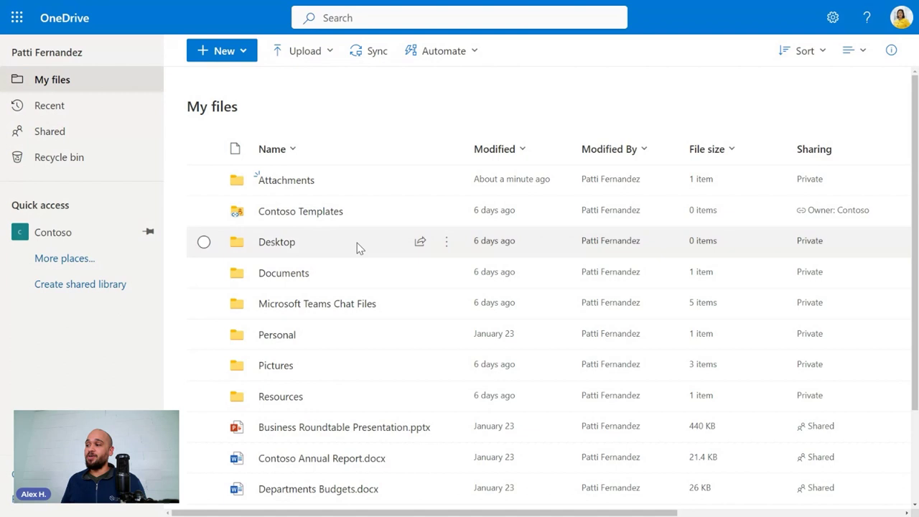
- Open Microsoft Teams Chat Files and review who can access the shared Resources .eml file
{"action": "left_click", "coordinate": [339, 308]}
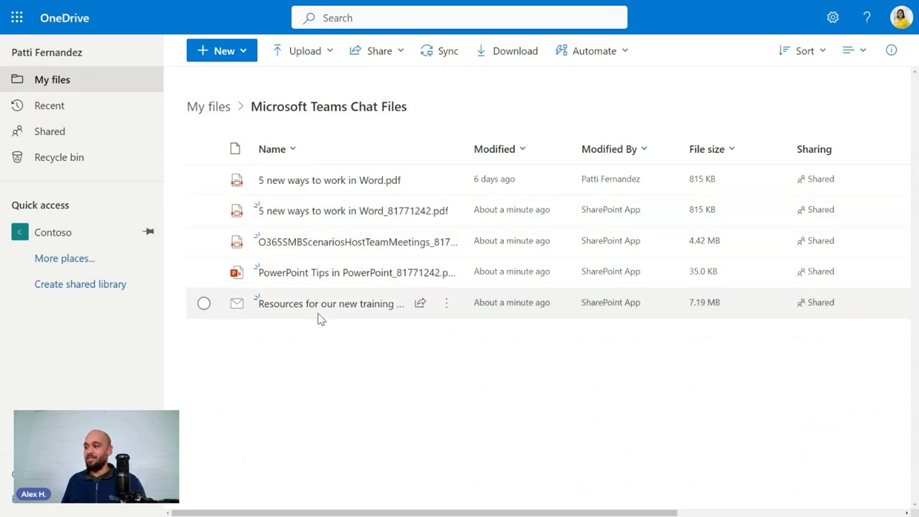
{"action": "left_click", "coordinate": [816, 312]}
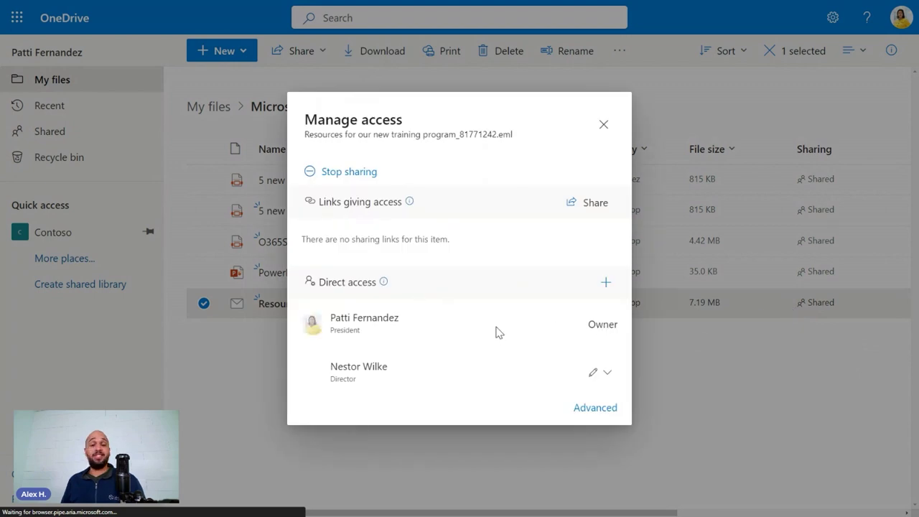
{"action": "key", "text": "Escape"}
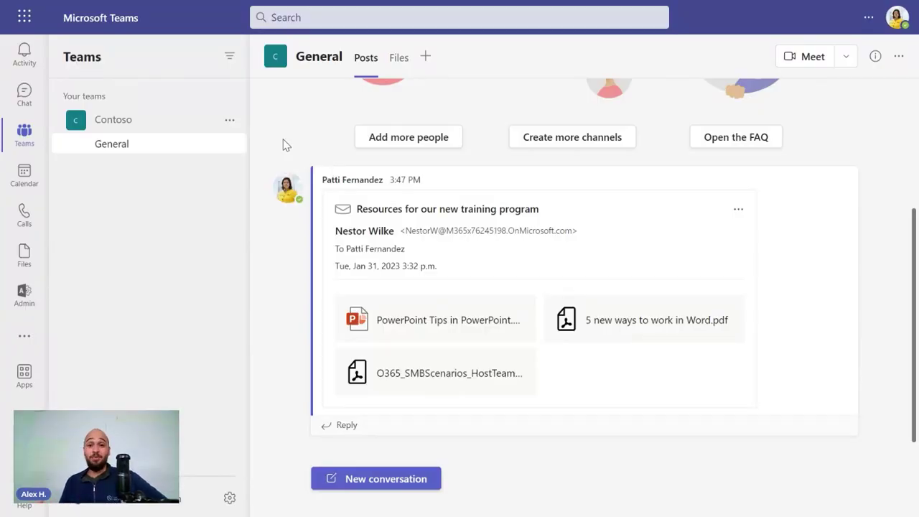
- Copy the Contoso General channel's email address from its Get email address option
{"action": "left_click", "coordinate": [229, 145]}
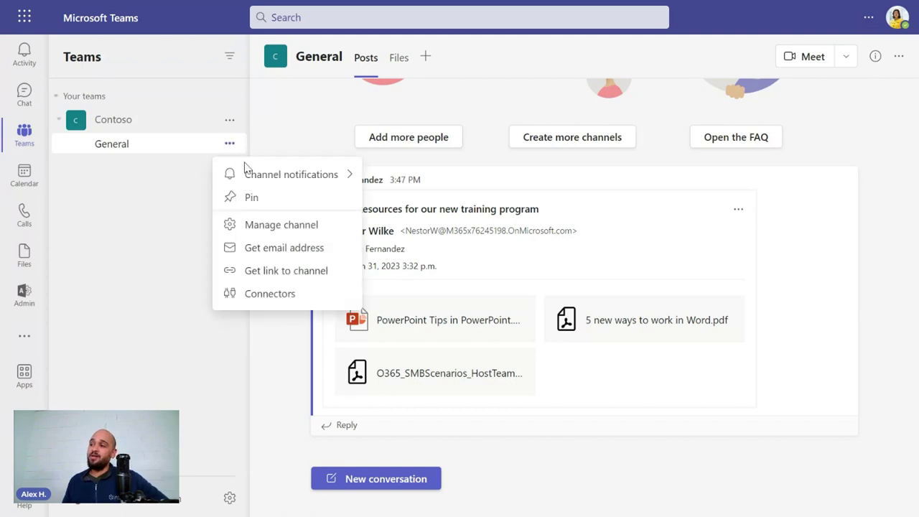
{"action": "left_click", "coordinate": [328, 252]}
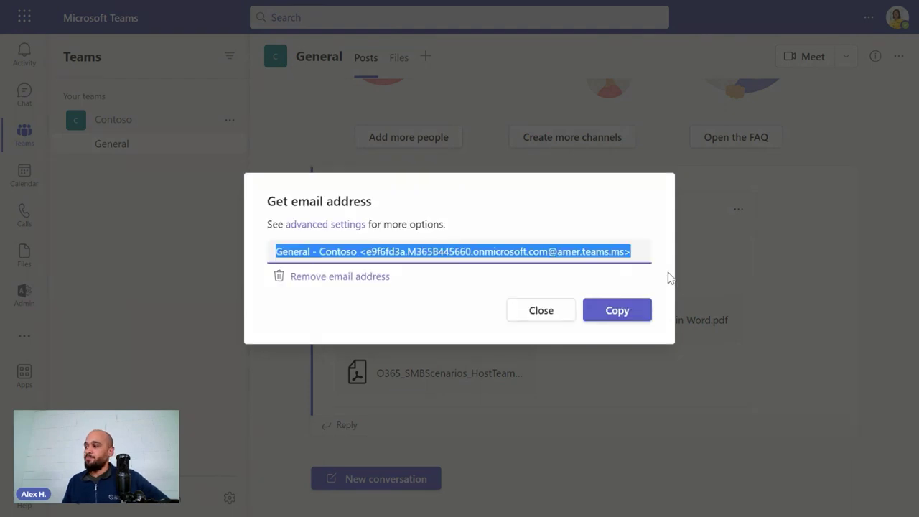
{"action": "left_click", "coordinate": [617, 311]}
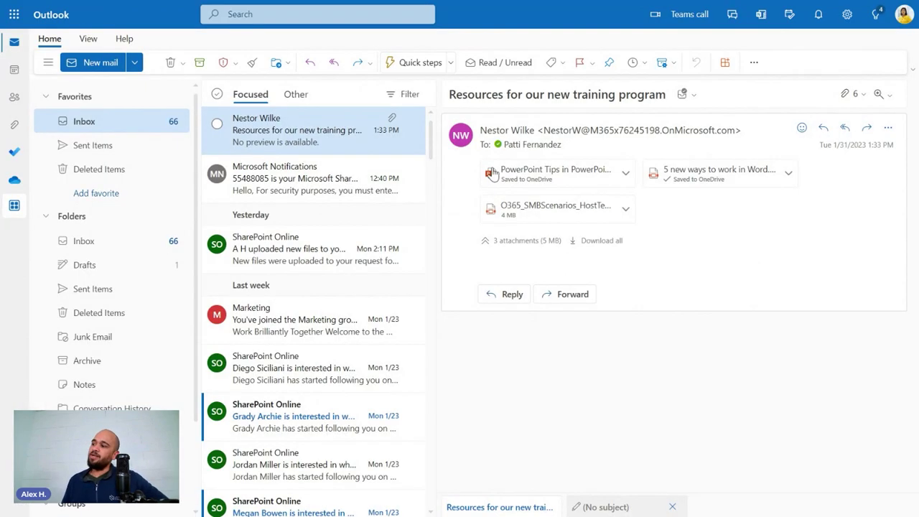
- Forward the training-program email, pasting the General channel's address as recipient
{"action": "left_click", "coordinate": [884, 131]}
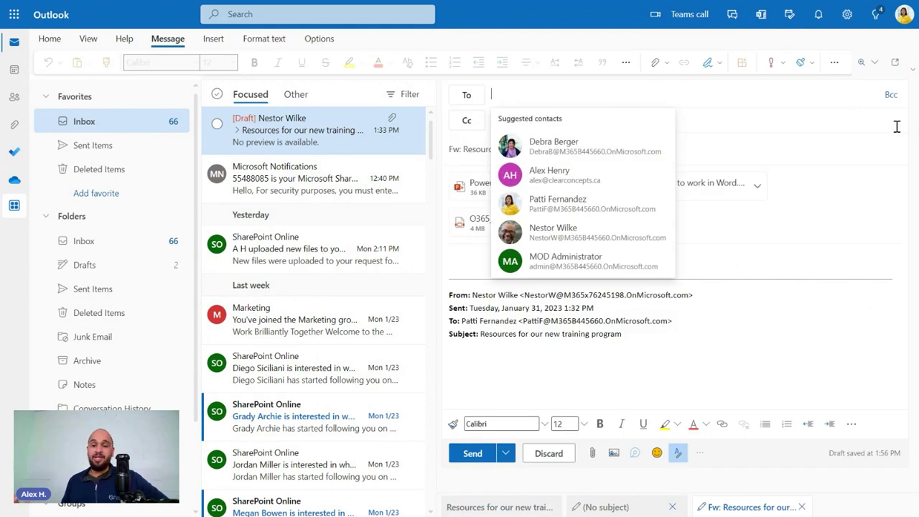
{"action": "right_click", "coordinate": [524, 96]}
{"action": "left_click", "coordinate": [545, 181]}
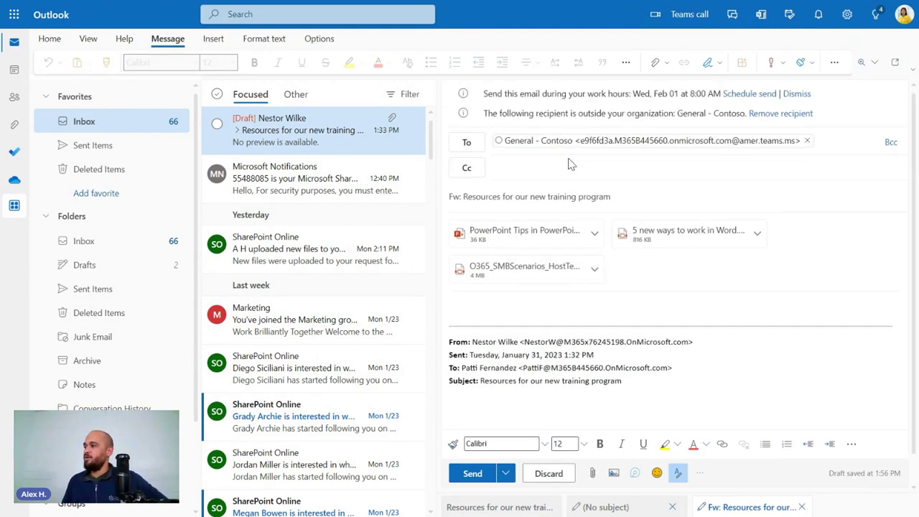
- Write 'Hi everyone,' and 'Here are some resources you can use for our spring campaign!' in the body
{"action": "left_click", "coordinate": [543, 282]}
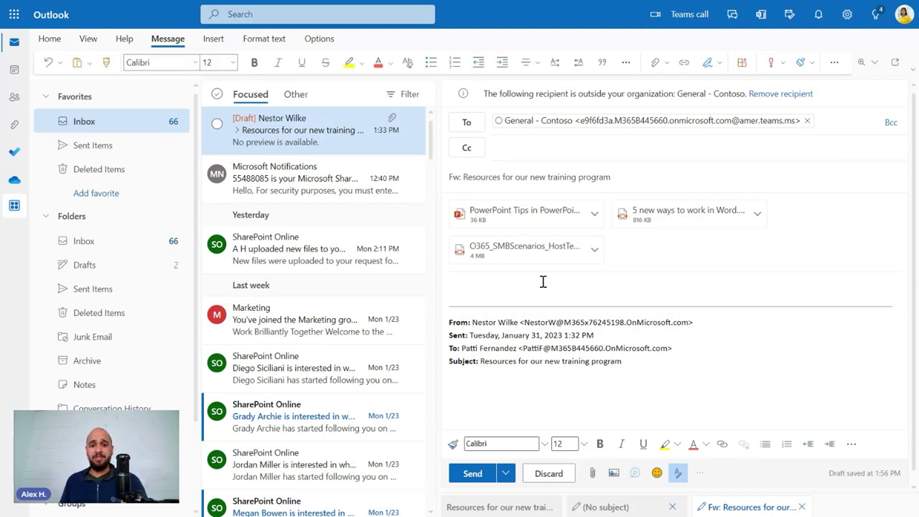
{"action": "type", "text": "Hi everyone,"}
{"action": "key", "text": "Return"}
{"action": "key", "text": "Return"}
{"action": "type", "text": "Here ar"}
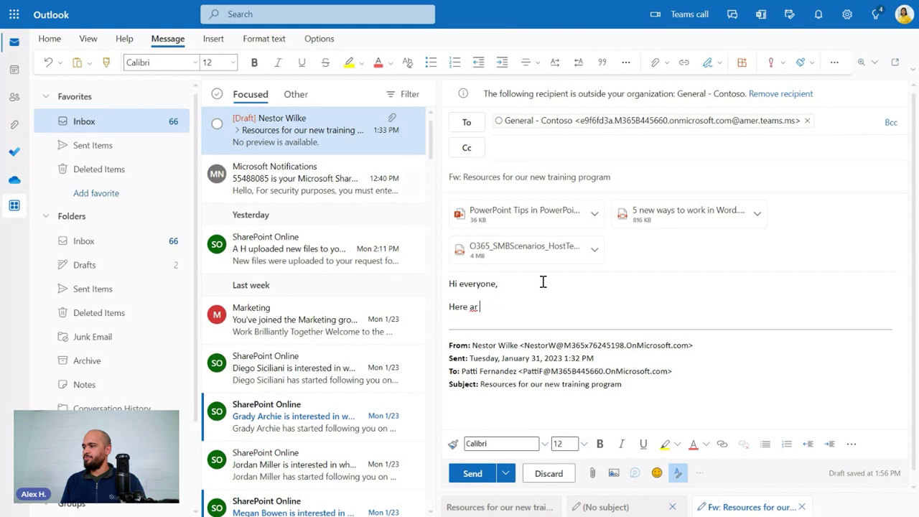
{"action": "type", "text": "e some resources you can use for our spring campaign!"}
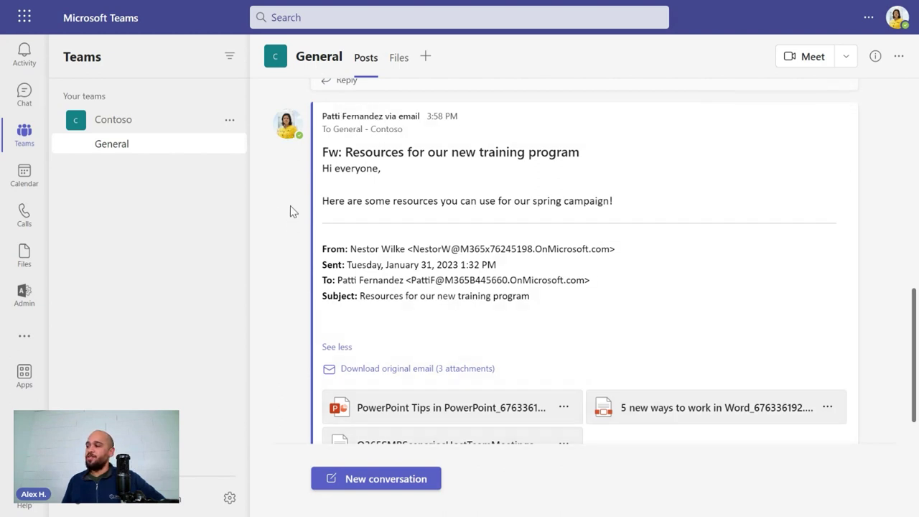
- Scroll the General channel posts down to the forwarded email and its three attachments
{"action": "scroll", "coordinate": [291, 331], "scroll_direction": "down", "scroll_amount": 2}
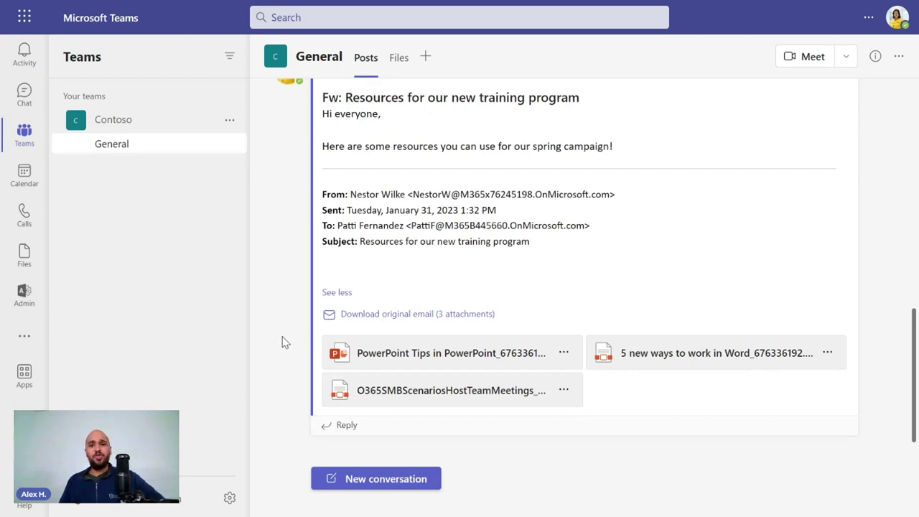
- Open the EmailMessages_1_2023 folder under the General channel's Files
{"action": "left_click", "coordinate": [406, 61]}
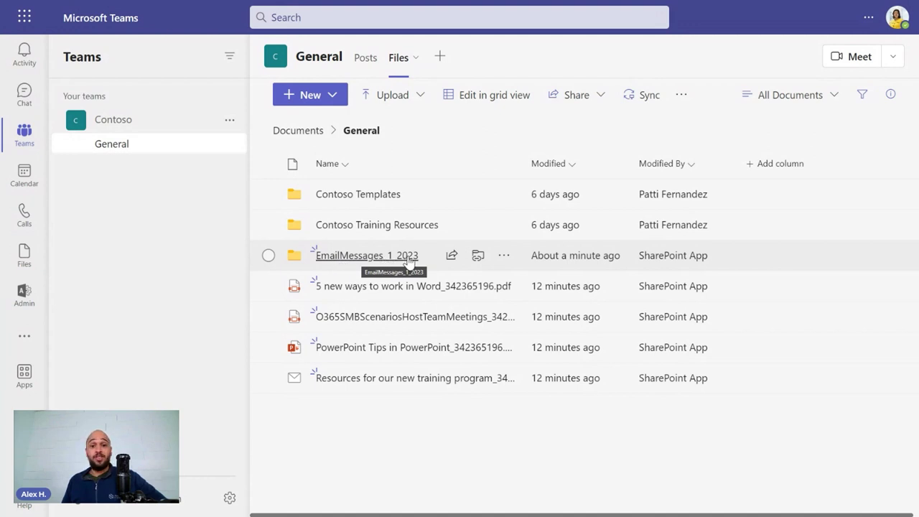
{"action": "left_click", "coordinate": [324, 257]}
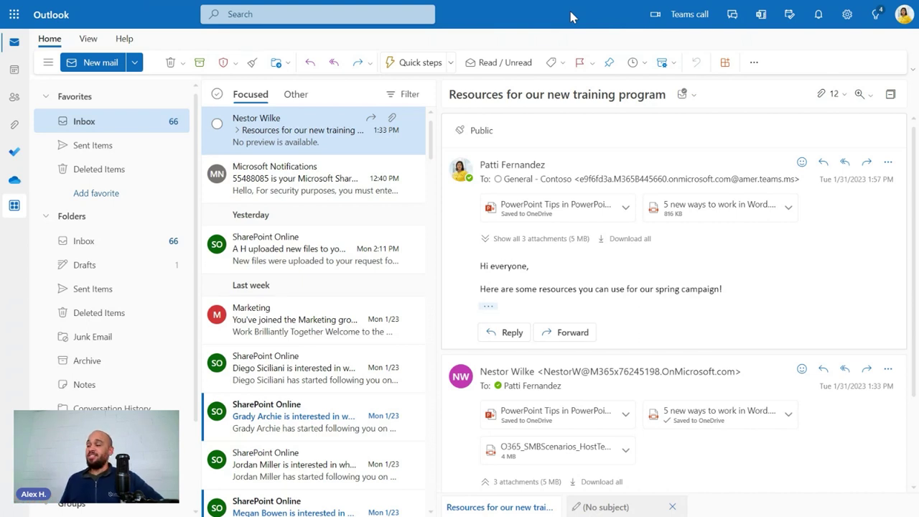
- Check an attachment's Save to OneDrive options, then choose More actions > Share to Teams
{"action": "left_click", "coordinate": [789, 208]}
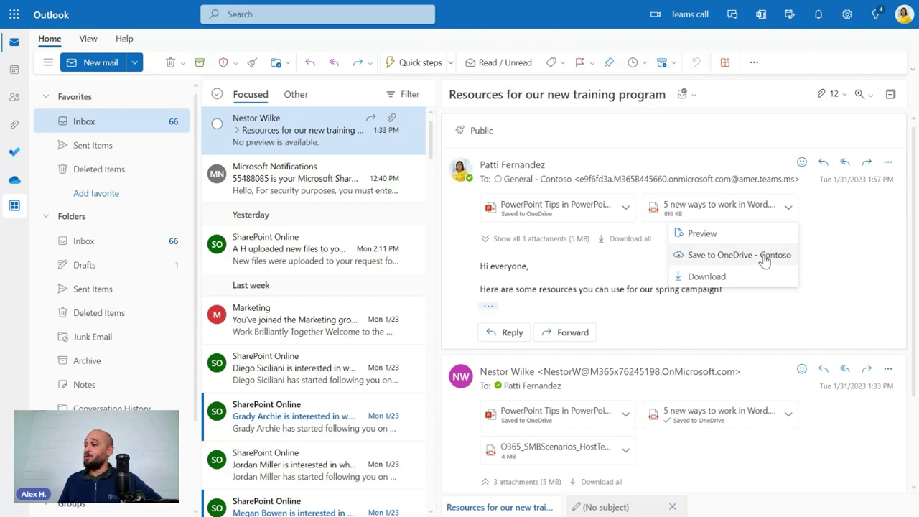
{"action": "left_click", "coordinate": [888, 161]}
{"action": "left_click", "coordinate": [837, 436]}
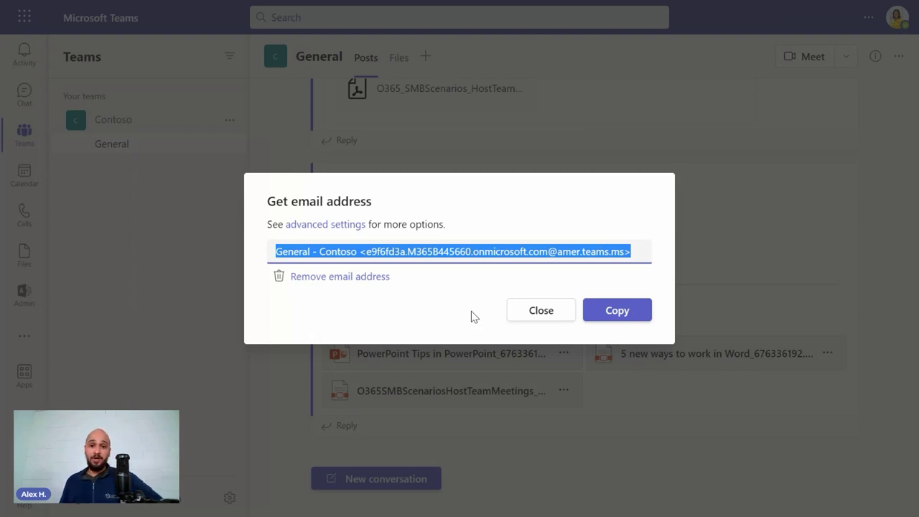
- Close the channel email address window with Esc
{"action": "key", "text": "Escape"}
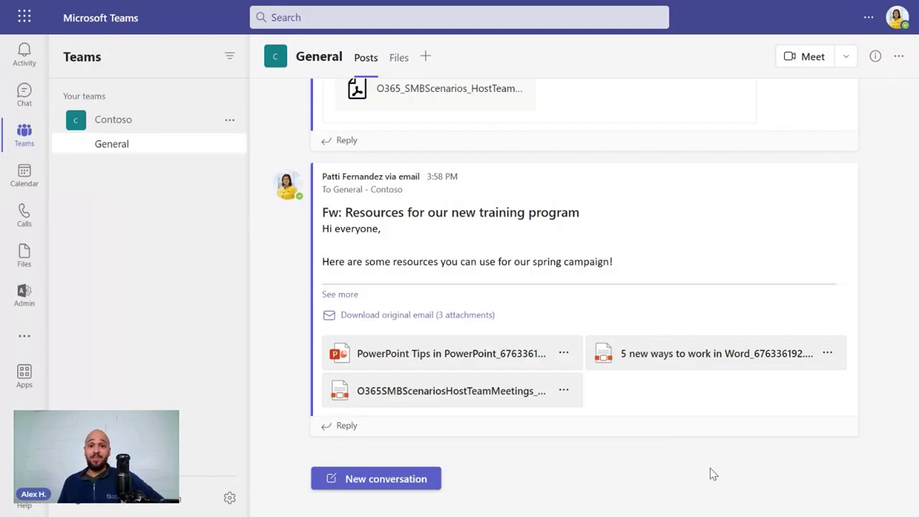